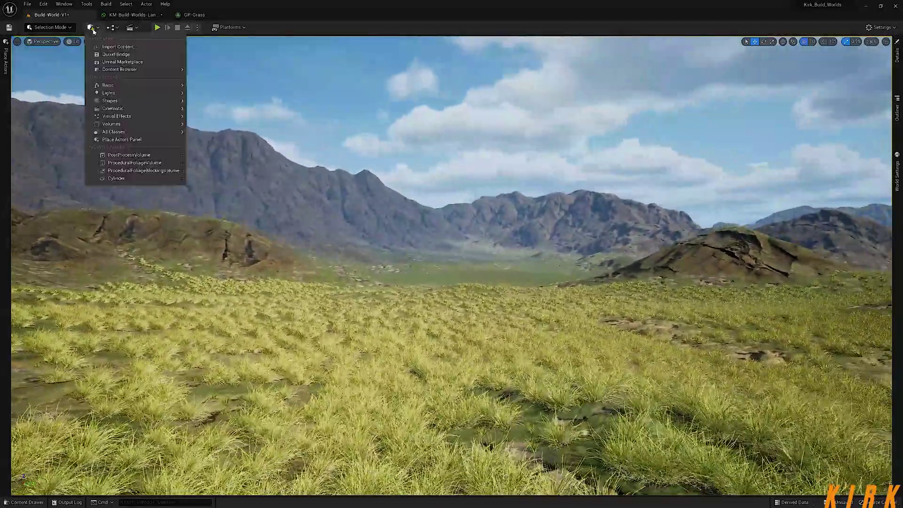
- Select CineCameraActor1 and pilot the viewport through it
left_click(355, 363)
key("ctrl+shift+p")
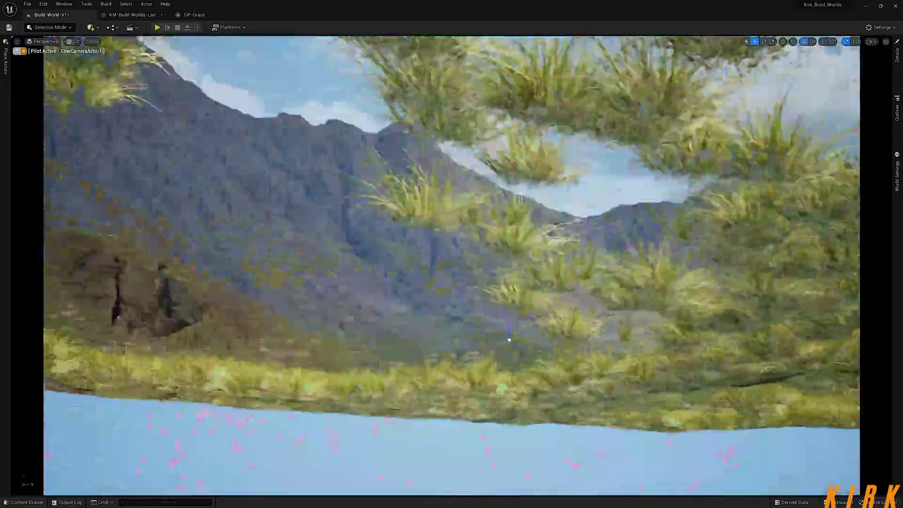
left_click(897, 54)
- Give the cine camera a 16:9 DSLR filmback, 30mm Prime f/1.4 lens and about 5.9 aperture
left_click(806, 178)
left_click(825, 206)
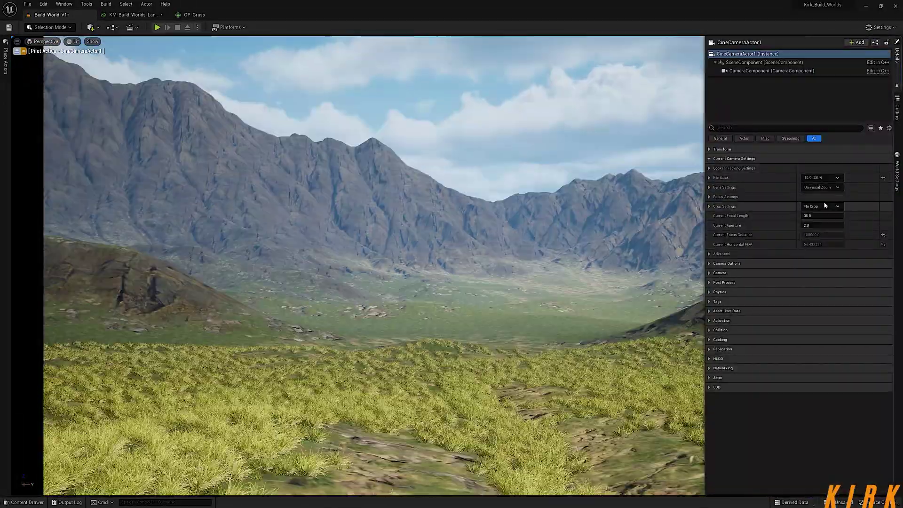
left_click(825, 208)
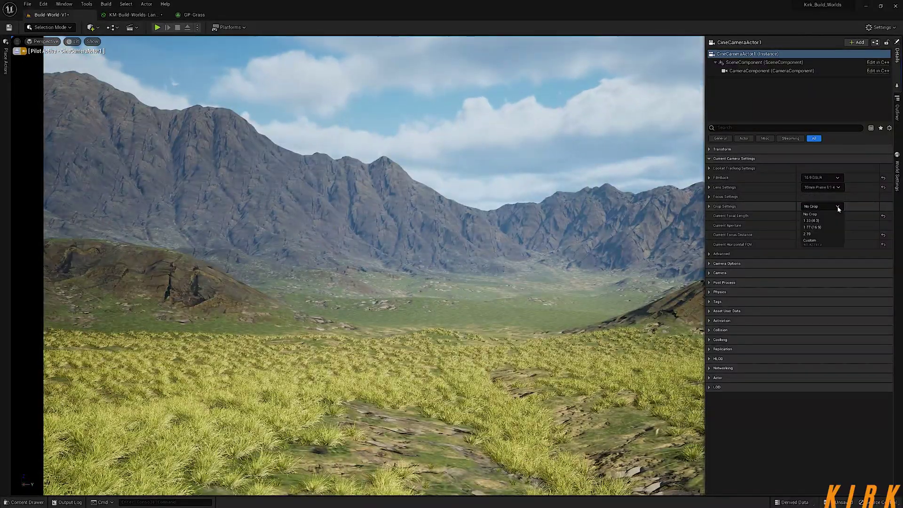
left_click_drag(823, 226, 847, 215)
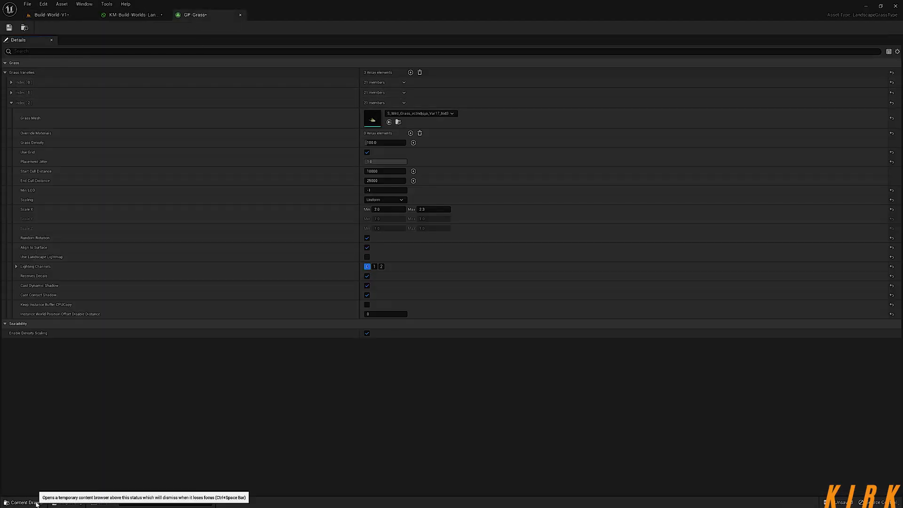
- In GP-Grass, set grass variety Index 2's maximum scale to 5
left_click(24, 502)
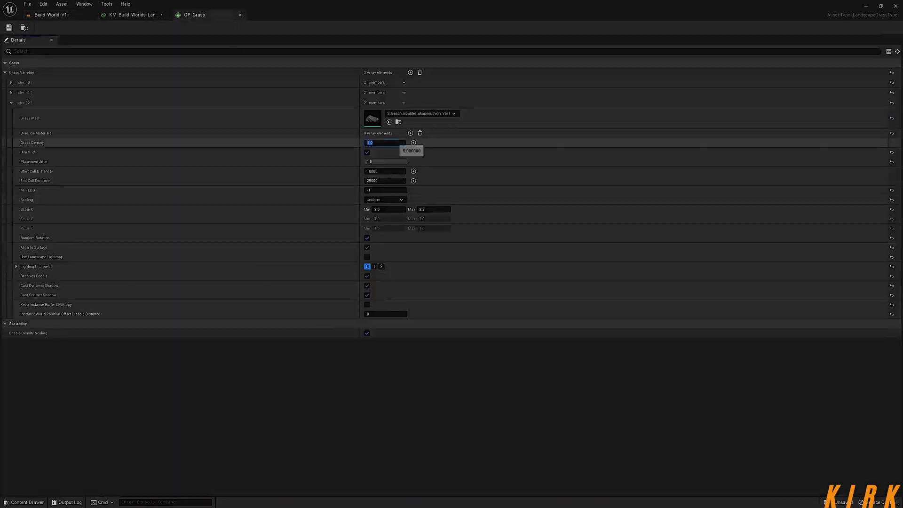
left_click(388, 210)
type("5")
key("Tab")
type("5")
- Back in the level, locate the beach boulder asset in its Content Browser folder
left_click(67, 15)
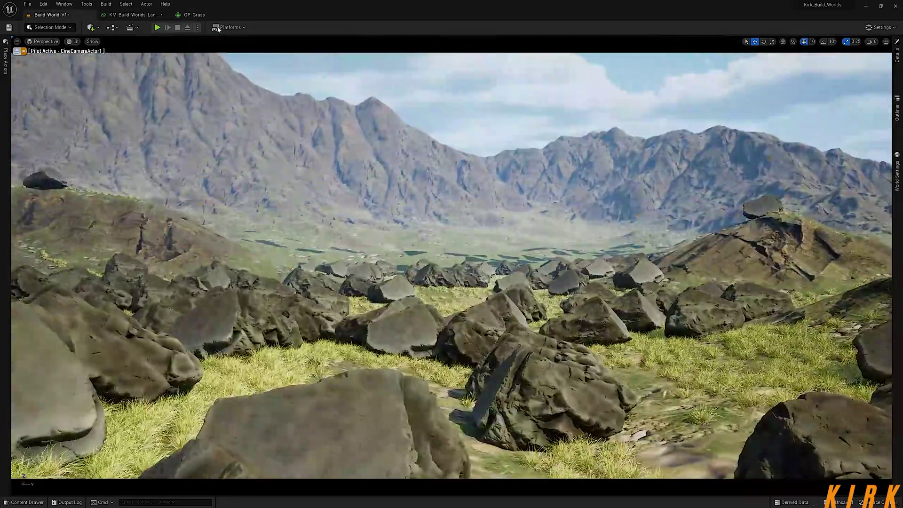
key("ctrl+space")
right_click(334, 376)
mouse_move(381, 159)
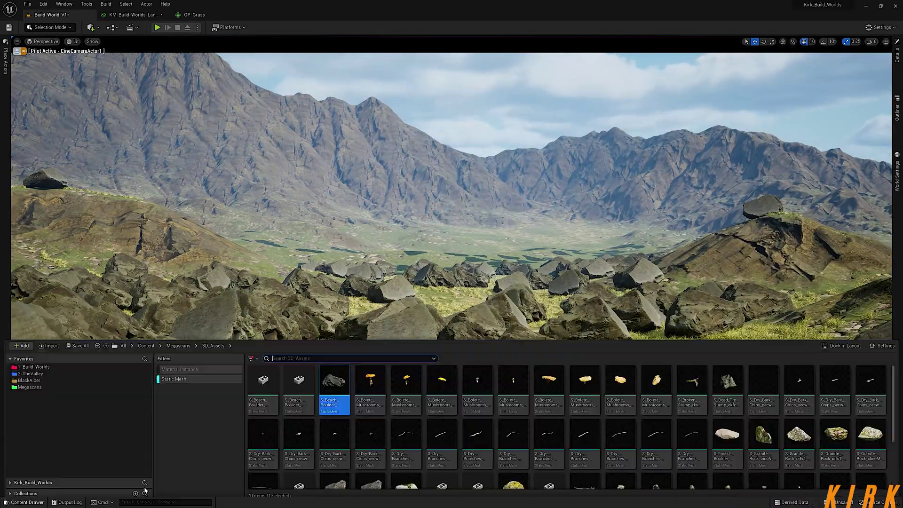
right_click(337, 376)
left_click(400, 297)
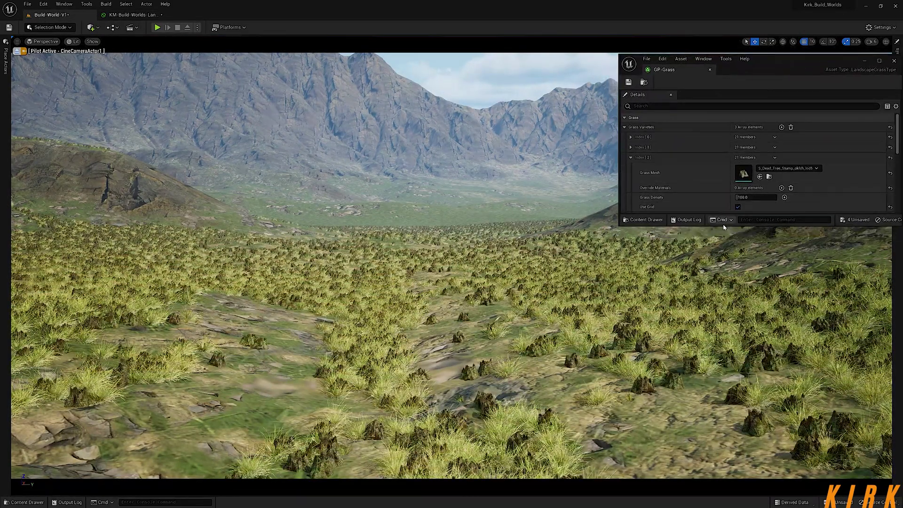
- Set the stump grass density to 0.005 and the mushroom variety density to 5.0
type(".005")
key("Return")
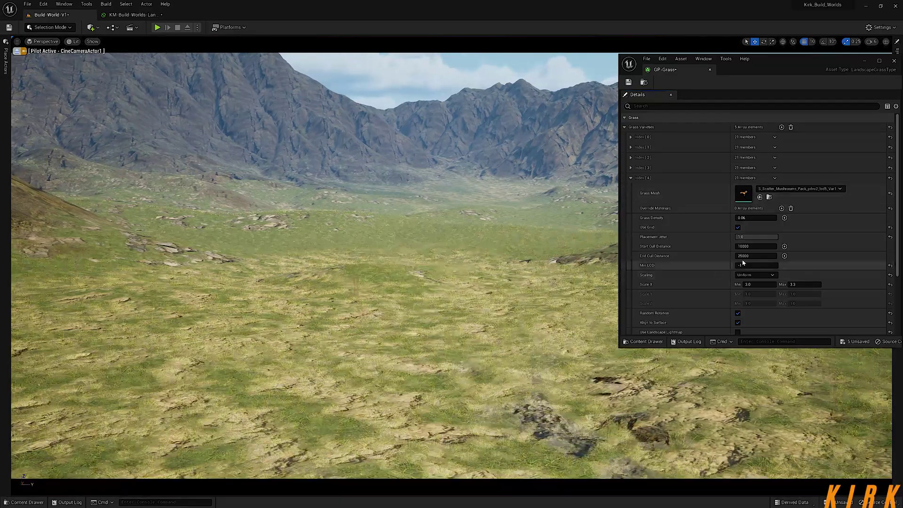
double_click(753, 218)
type("5.0")
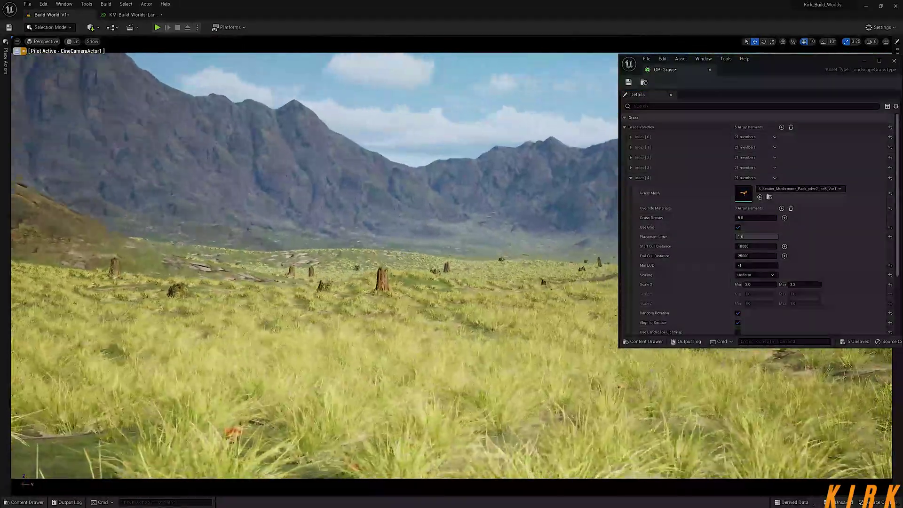
left_click(631, 178)
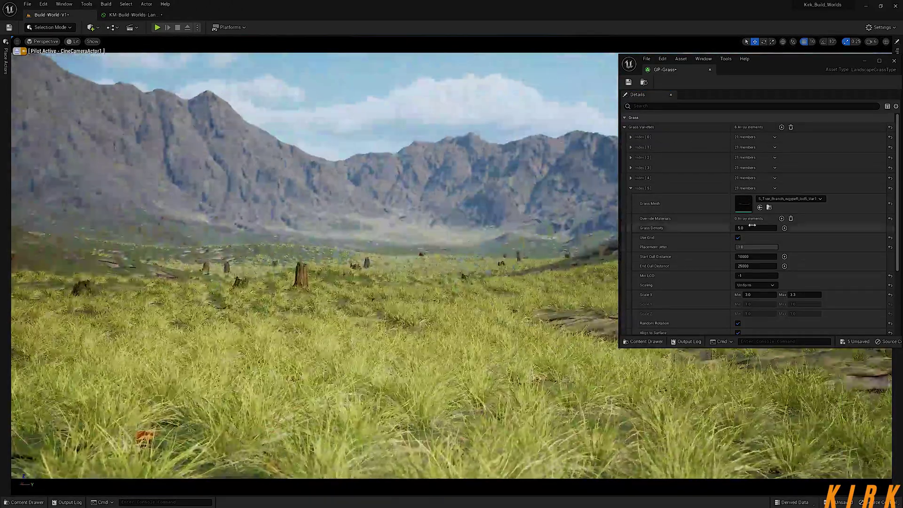
- Set the tree-branch variety's grass density to 21
left_click(757, 228)
type("21")
key("Return")
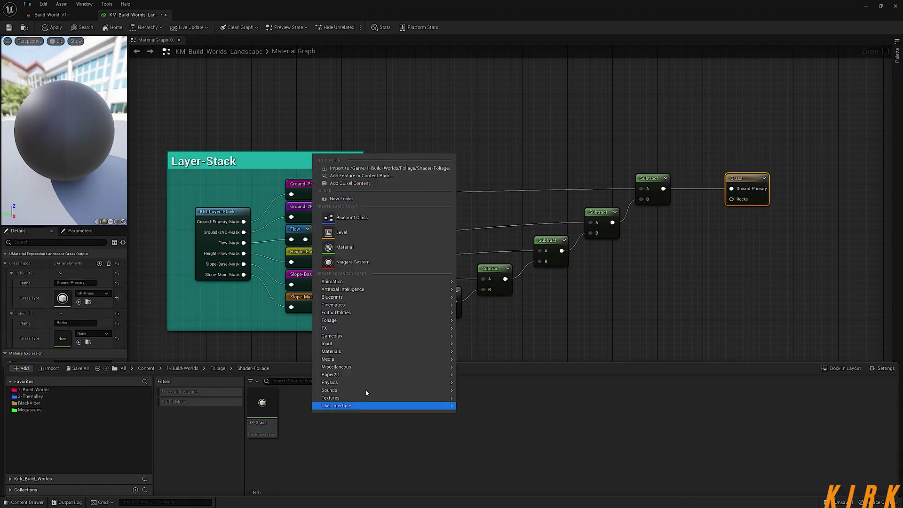
- Create a new Landscape Grass Type asset named Slope-Rocks for the Rocks grass output
mouse_move(443, 353)
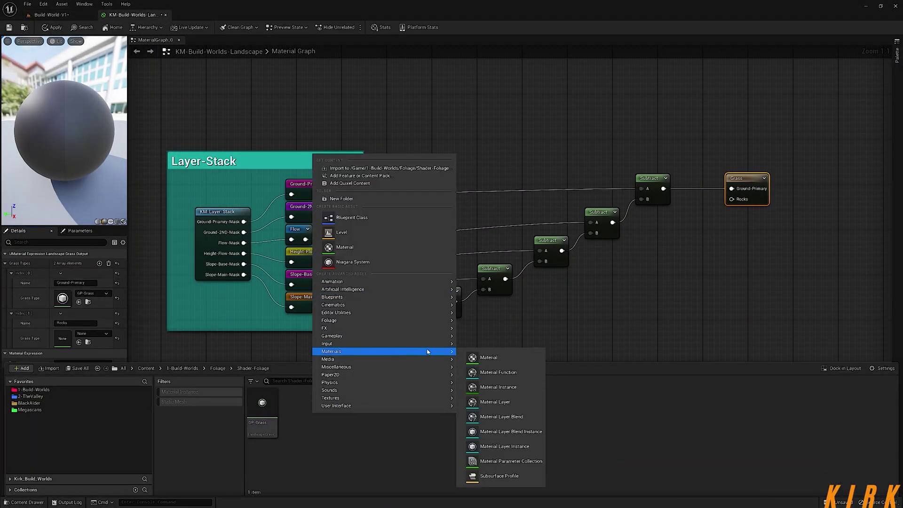
left_click(502, 356)
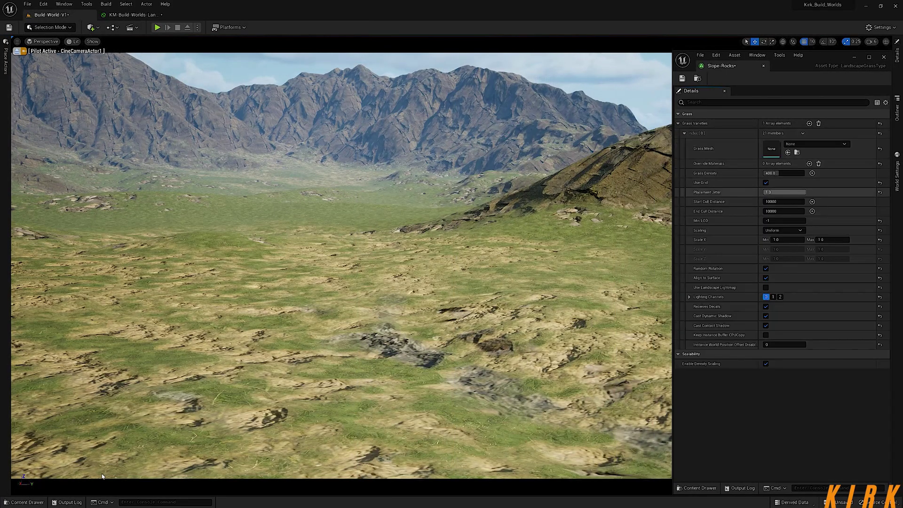
key("ctrl+space")
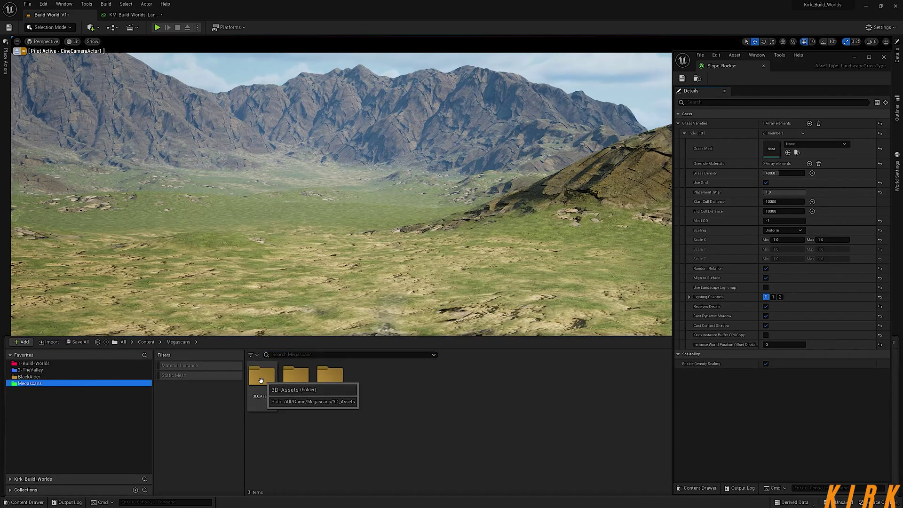
- Set Slope-Rocks grass density to 10 and assign the S_Dry_Bark_Chips static mesh from Megascans 3D_Assets
double_click(261, 380)
left_click(174, 376)
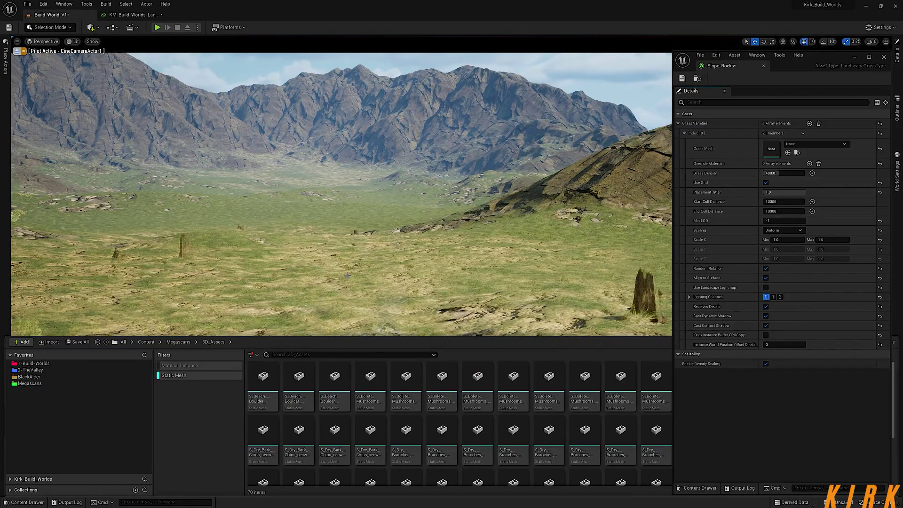
type("10")
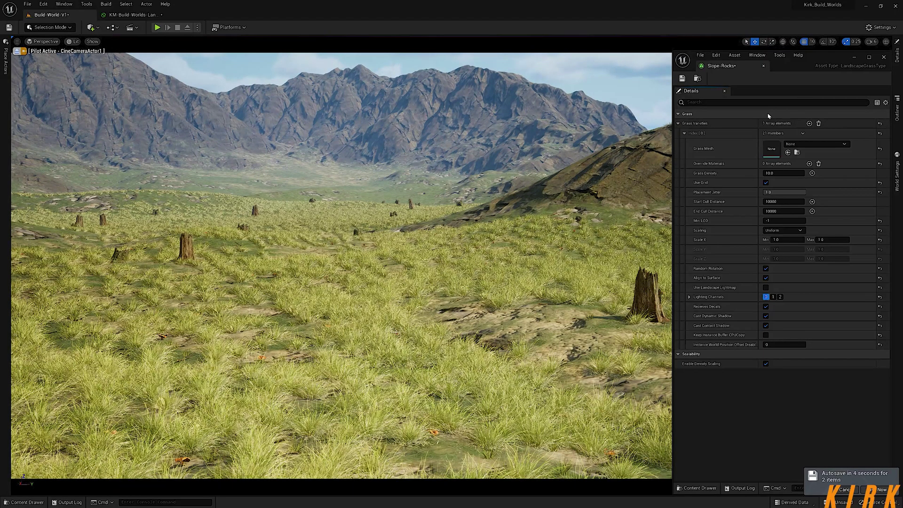
right_click_drag(322, 438, 323, 437)
key("ctrl+space")
left_click_drag(323, 438, 772, 149)
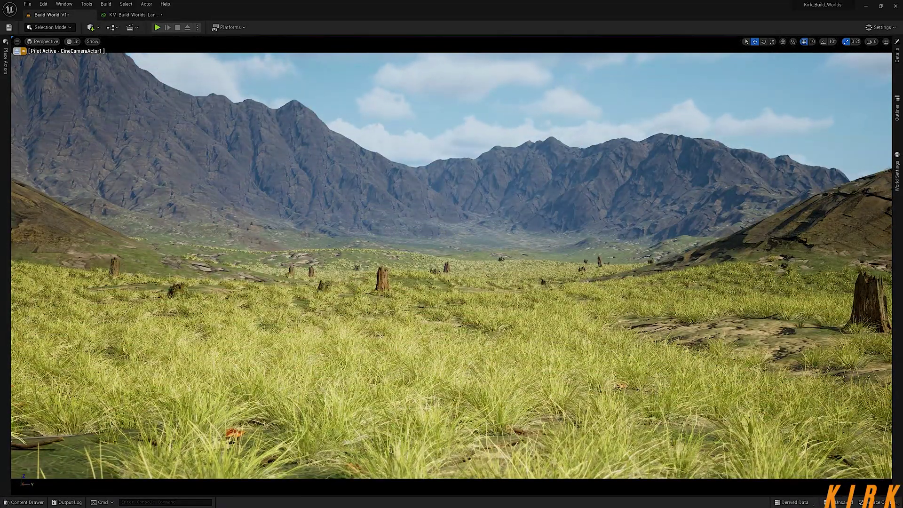
- Toggle the PFV-Trees volume's visibility in the Outliner to find it above the valley
left_click(898, 122)
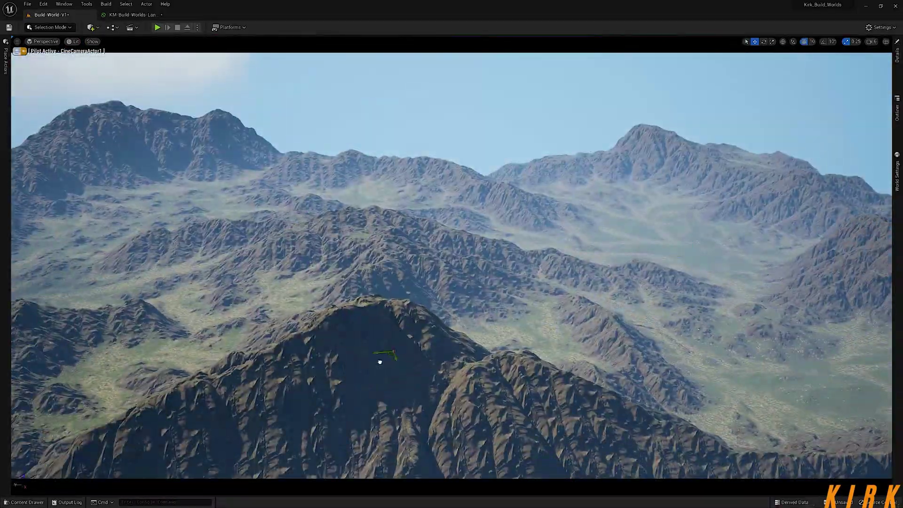
left_click(897, 116)
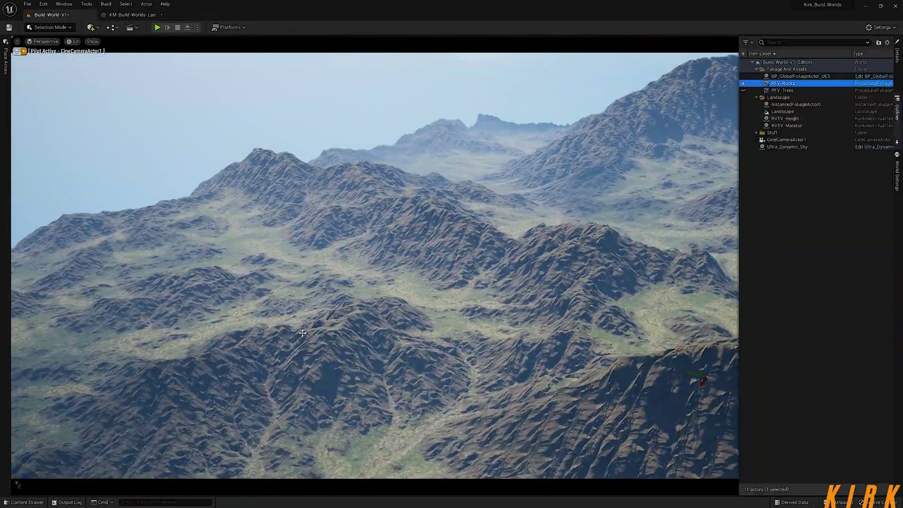
left_click(744, 90)
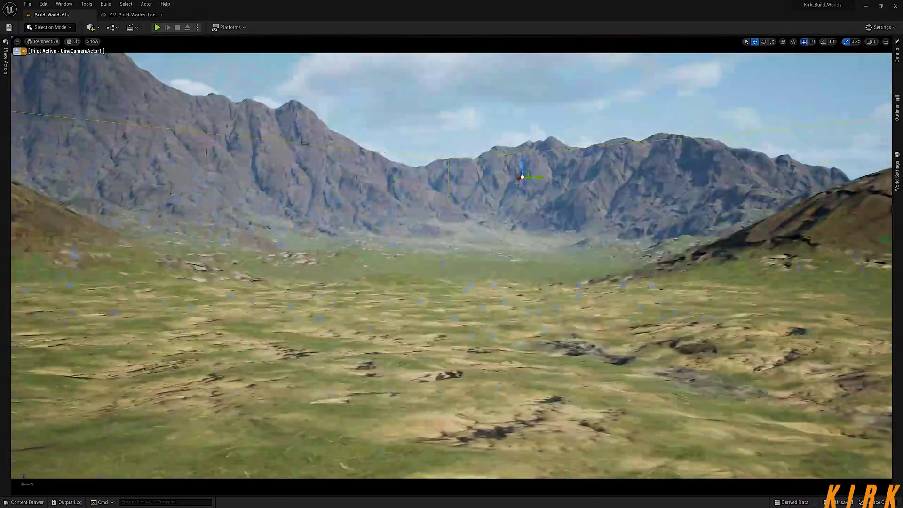
- Spawn rocks by simulating the PFV-Rocks volume with the LFS-ROCKS spawner
left_click(897, 54)
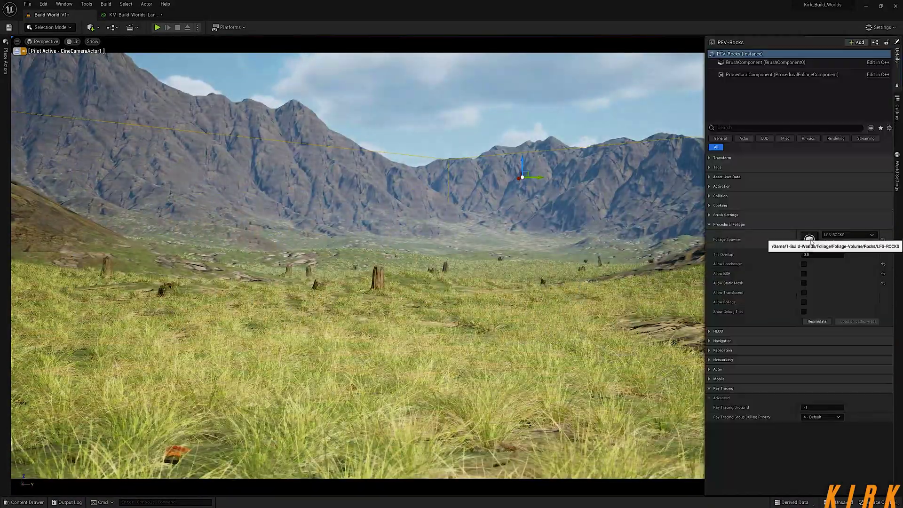
double_click(810, 239)
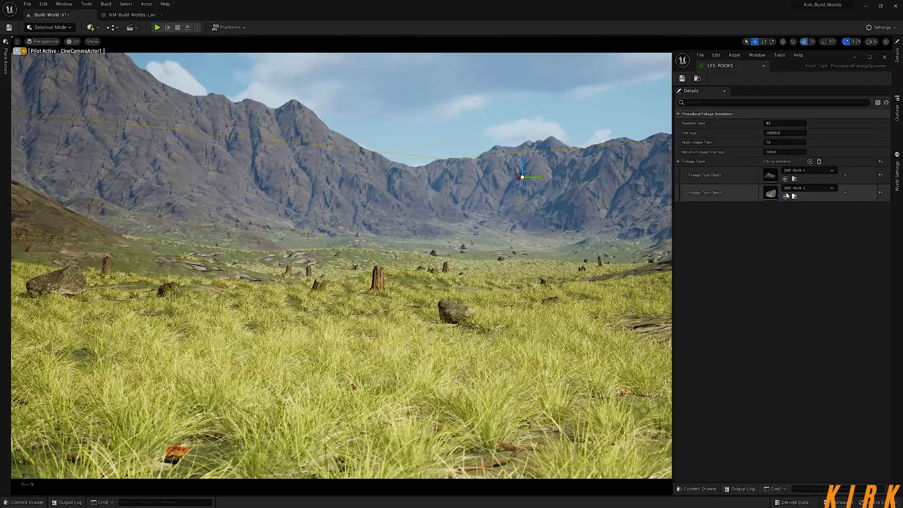
left_click(885, 57)
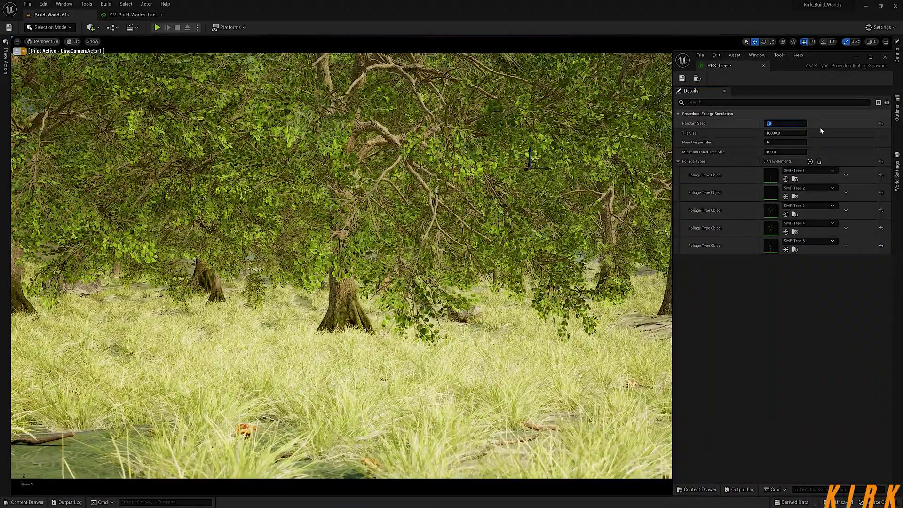
- Check the SMF-Tree-1 to 5 foliage types and simulate PFV-Trees to grow the forest
double_click(772, 178)
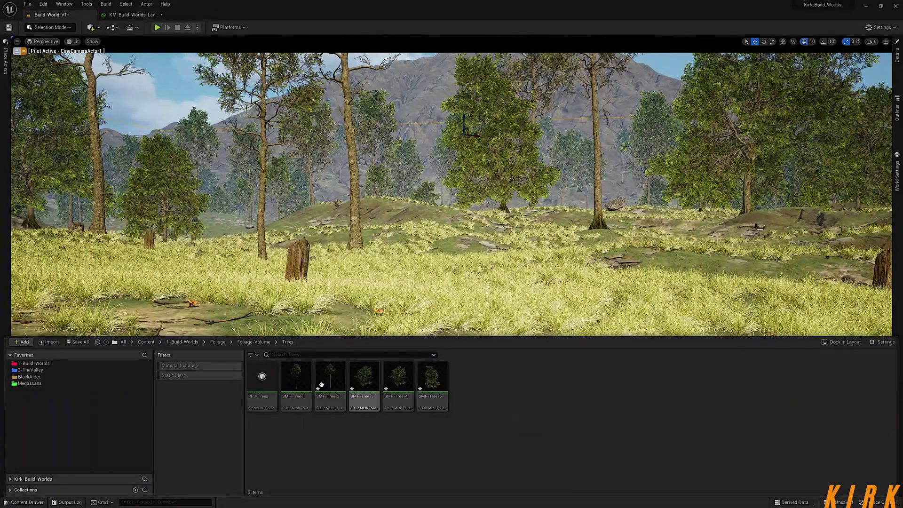
left_click(898, 55)
left_click(898, 56)
left_click(898, 56)
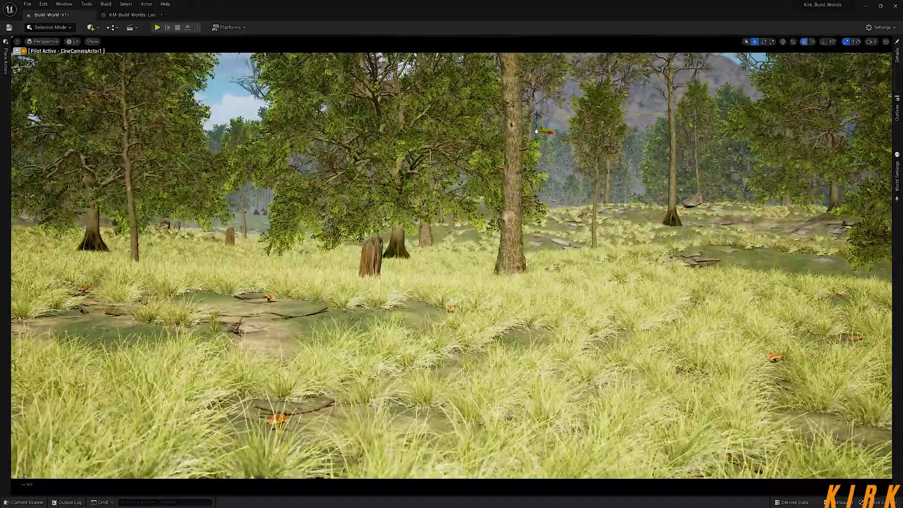
left_click(898, 108)
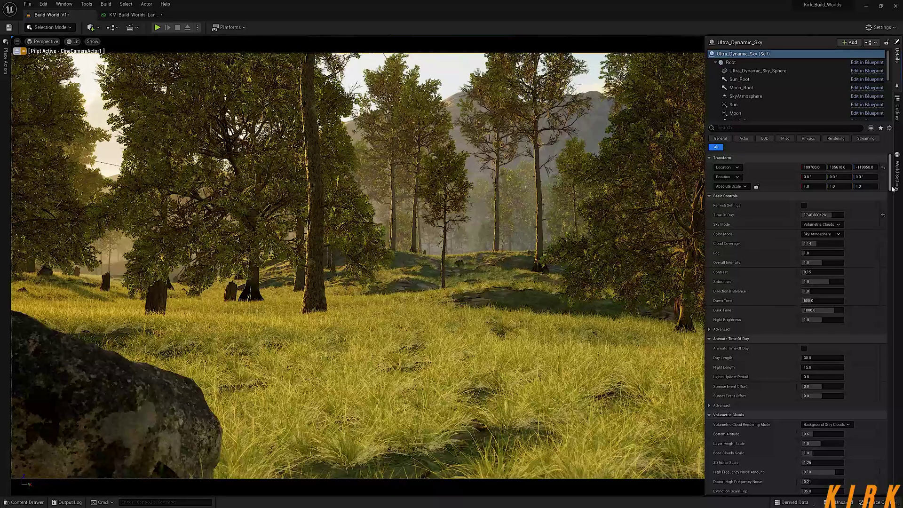
- Set the Ultra_Dynamic_Sky sun inclination angle to 0
scroll(884, 256, "down", 5)
scroll(883, 266, "up", 3)
left_click(748, 308, "shift")
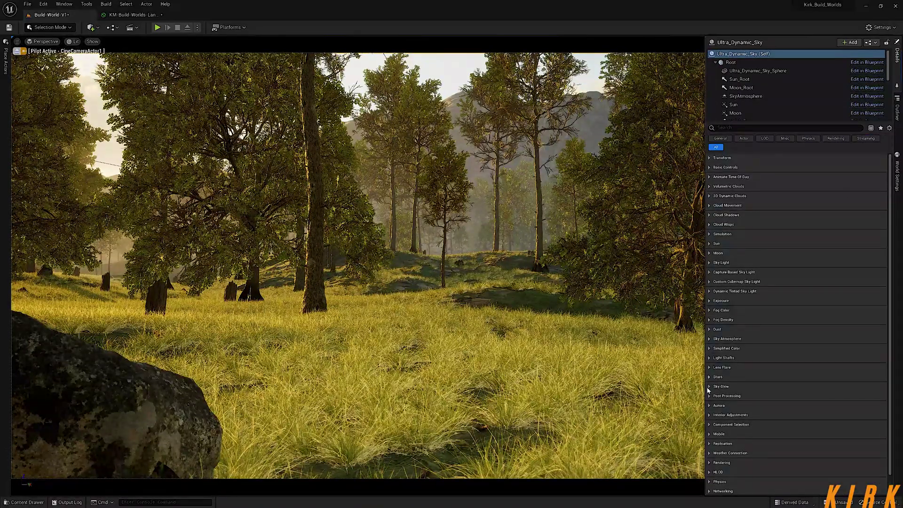
left_click(713, 244)
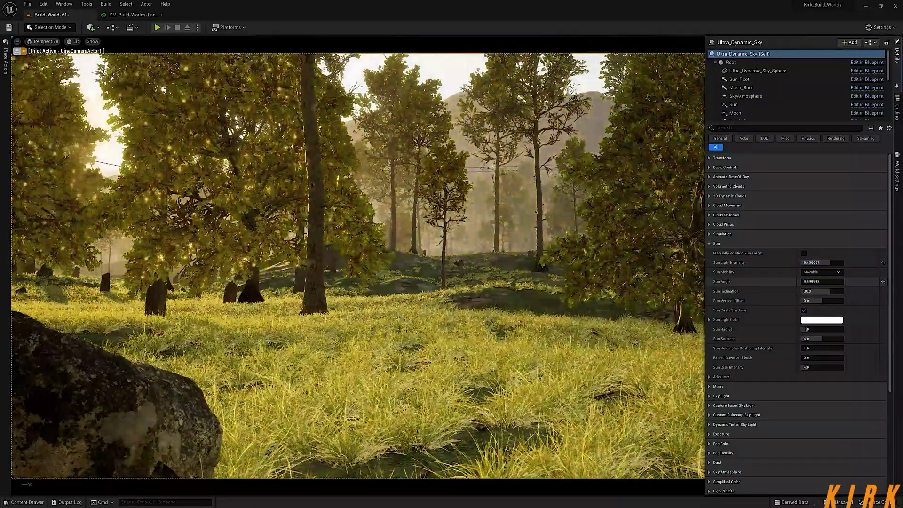
type("0")
key("Return")
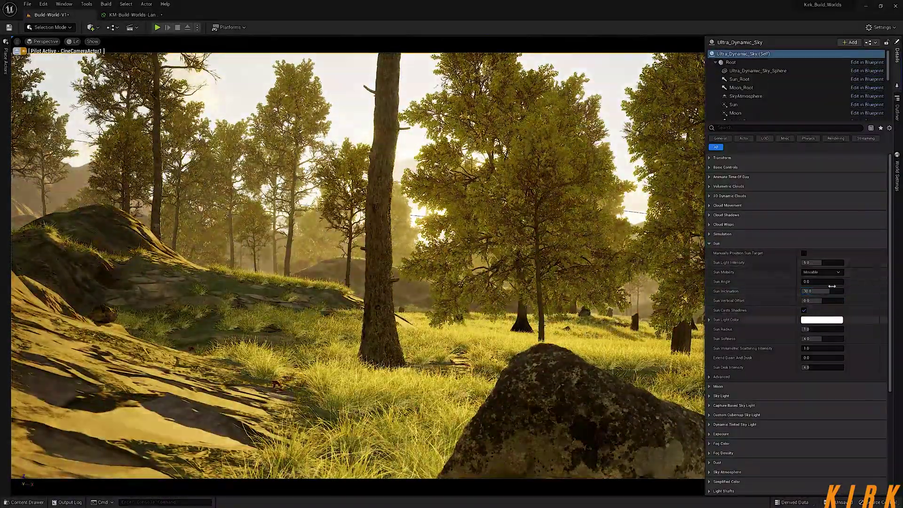
- Expand the Light Shafts settings and shift Time Of Day toward daylight
scroll(762, 447, "down", 3)
left_click(746, 424)
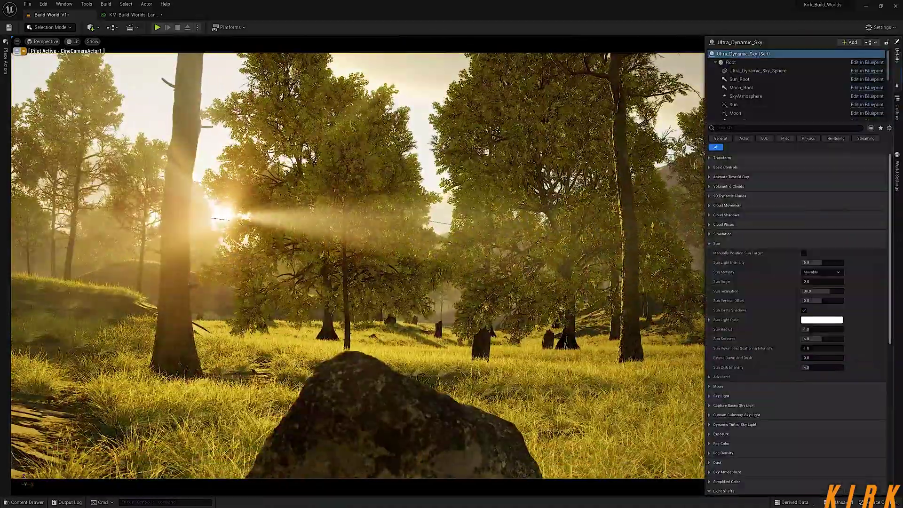
left_click(725, 167)
left_click_drag(818, 186, 816, 209)
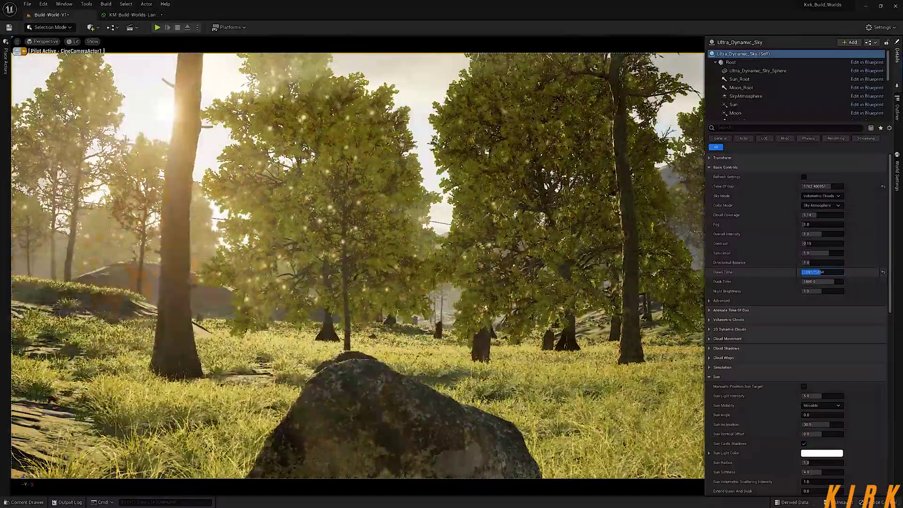
- Try earlier dawn and dusk times, then undo the change
left_click_drag(823, 272, 810, 272)
left_click_drag(822, 281, 812, 282)
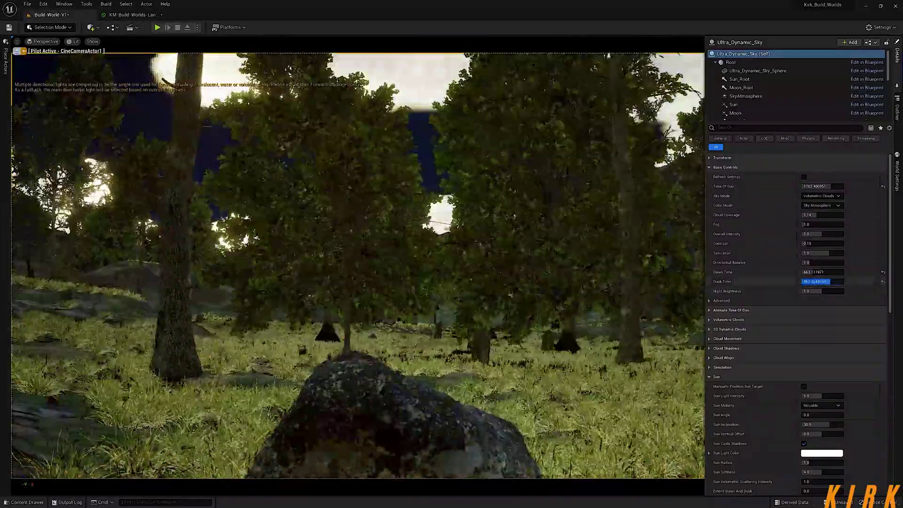
key("ctrl+z")
key("ctrl+z")
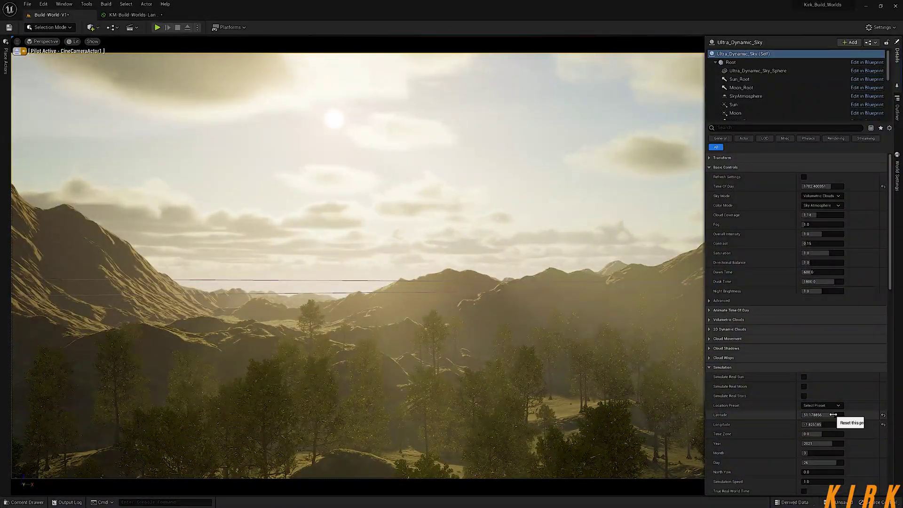
- Change the sun's longitude, reset latitude to default and enable Simulate Real Sun
mouse_move(833, 414)
left_mouse_down()
mouse_move(816, 414)
mouse_move(826, 425)
left_mouse_up()
left_click(884, 417)
left_click(804, 377)
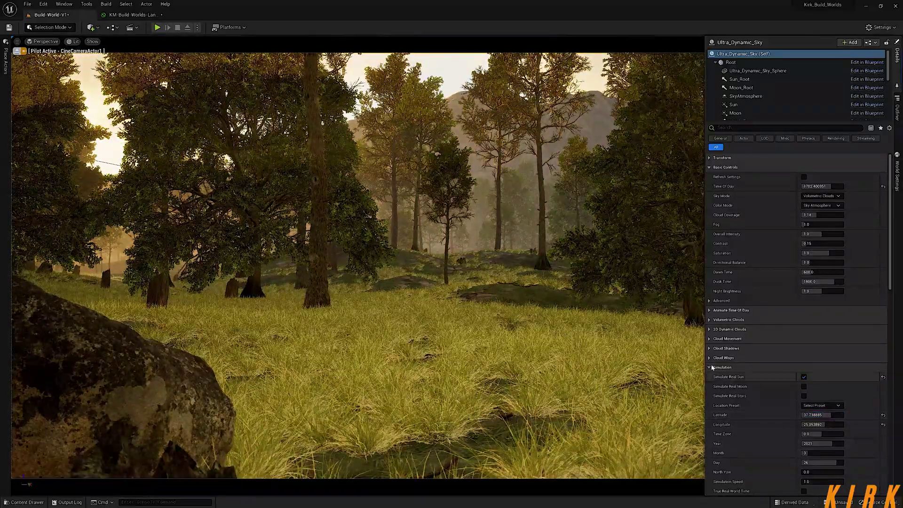
- Browse the sky's Exposure and Fog categories and filter its Details by 'Vol'
left_click(710, 367)
scroll(711, 400, "down", 1)
left_click(710, 412)
left_click(714, 412)
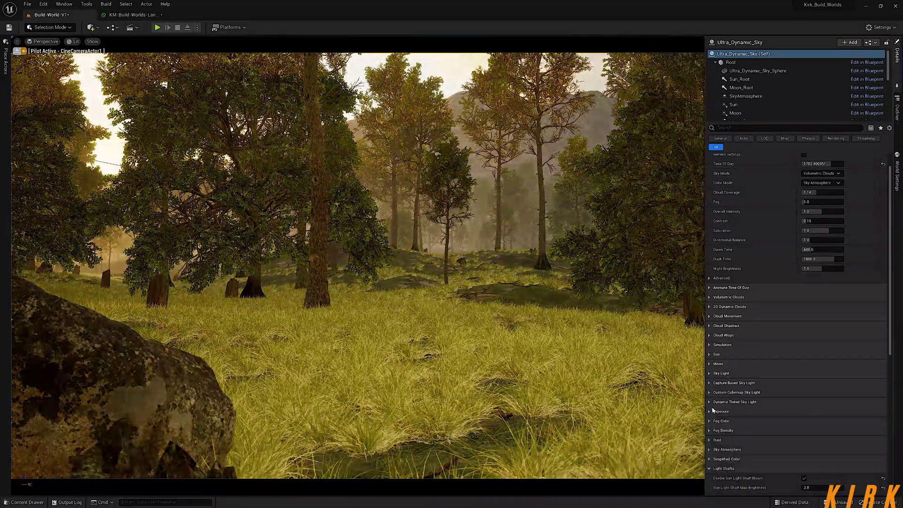
left_click(710, 430)
scroll(752, 400, "down", 5)
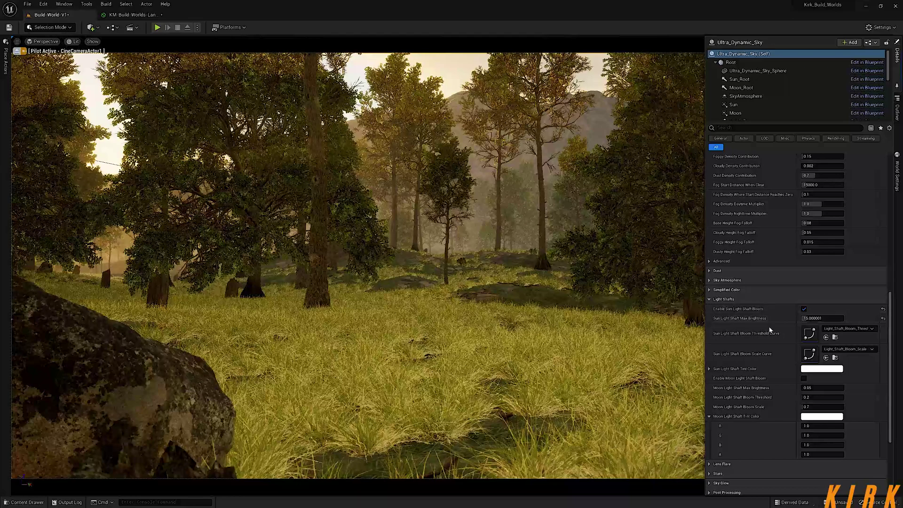
key("ctrl+f")
type("Vol")
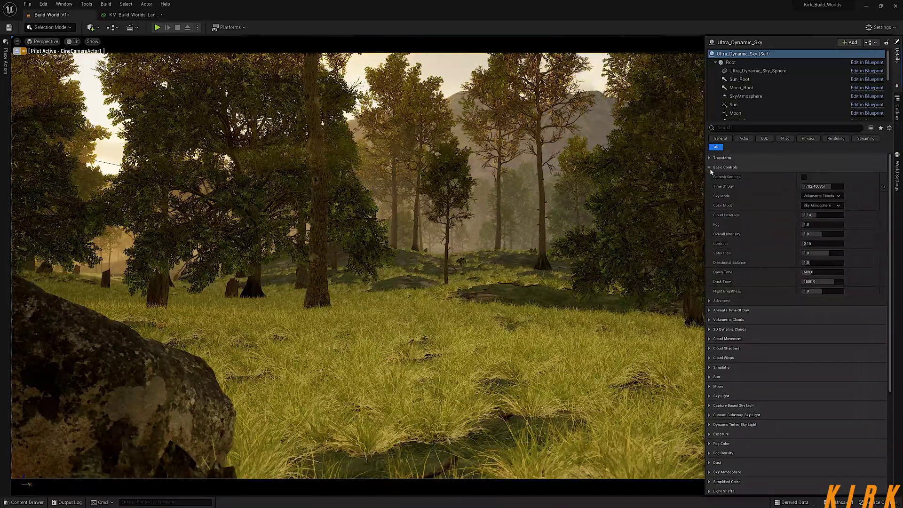
scroll(785, 302, "down", 3)
scroll(783, 300, "down", 10)
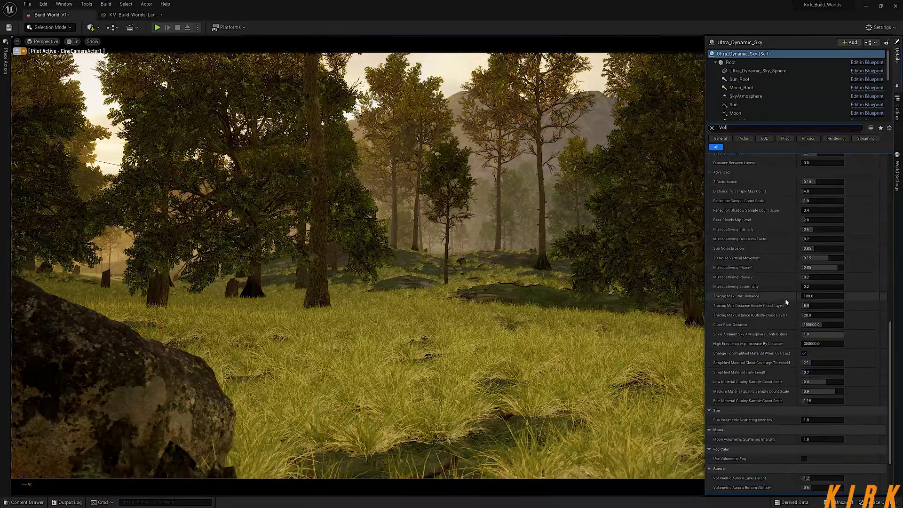
scroll(785, 404, "up", 10)
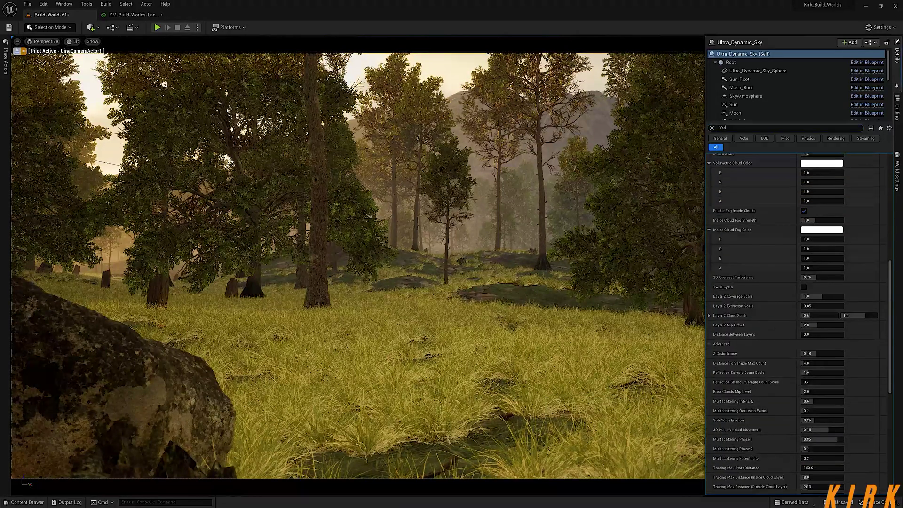
- Filter the sky Details by 'fog' and set the fog density to about 2.8
key("ctrl+a")
type("fog")
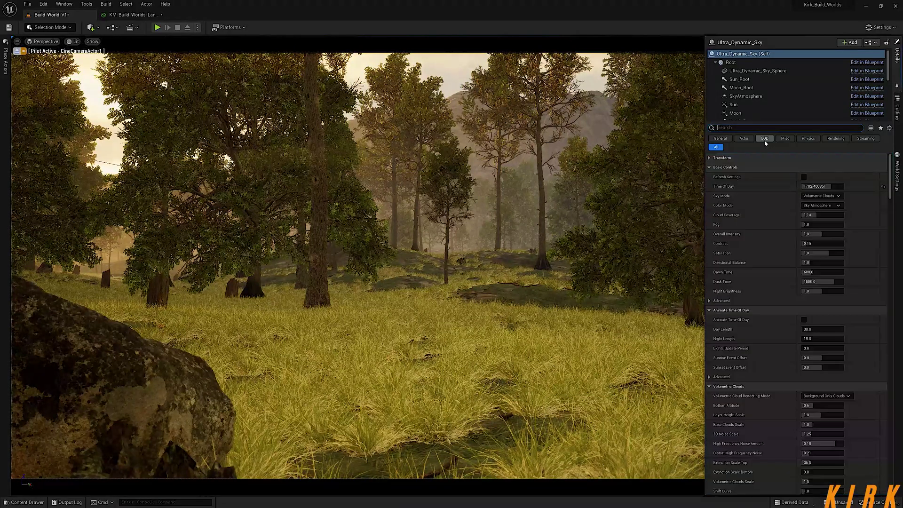
scroll(815, 203, "down", 3)
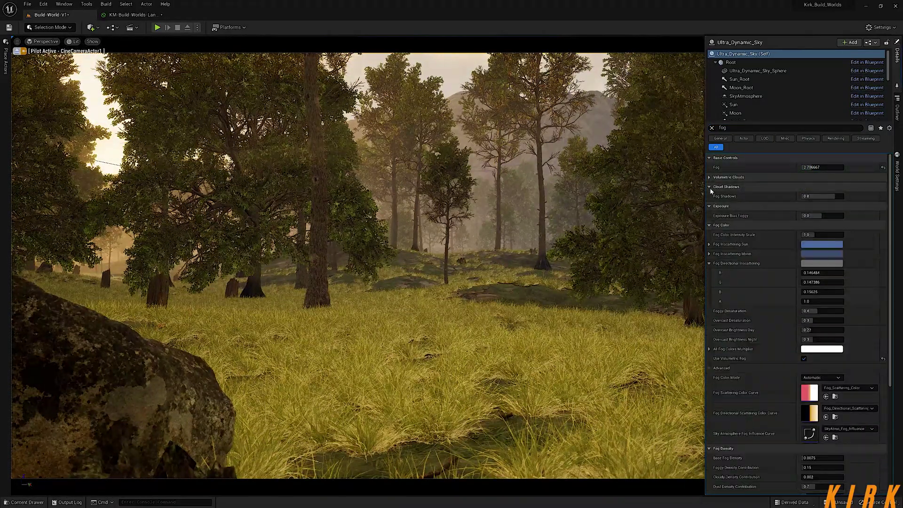
left_click_drag(822, 379, 828, 379)
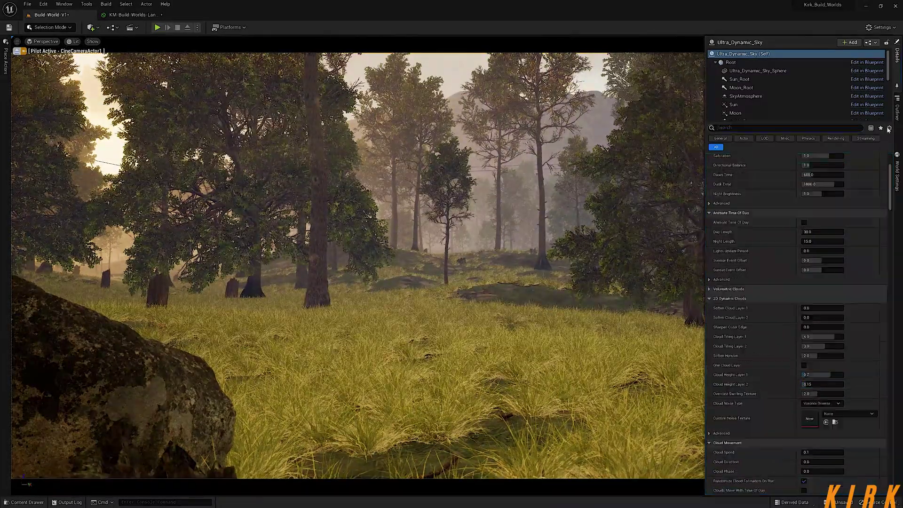
- Clear the search filter and move Time Of Day later to brighten the forest
left_click(712, 128)
left_click_drag(822, 186, 831, 186)
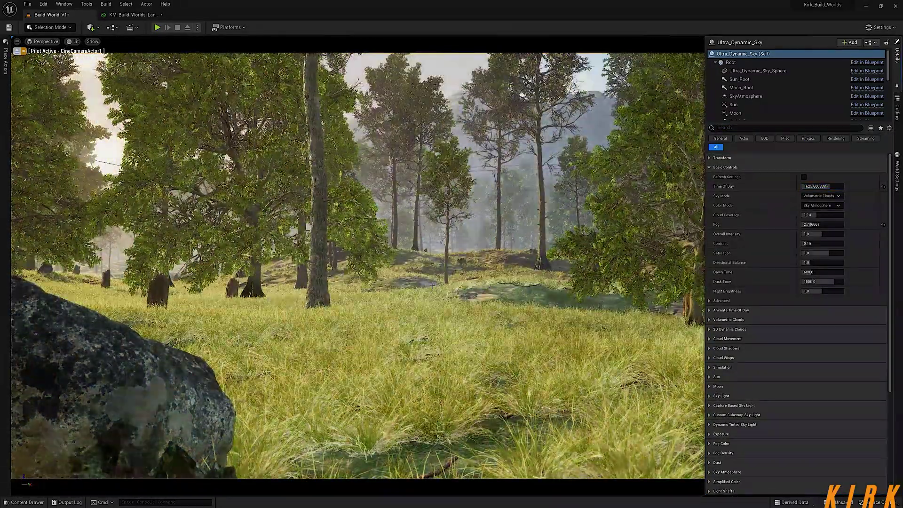
left_click(457, 254)
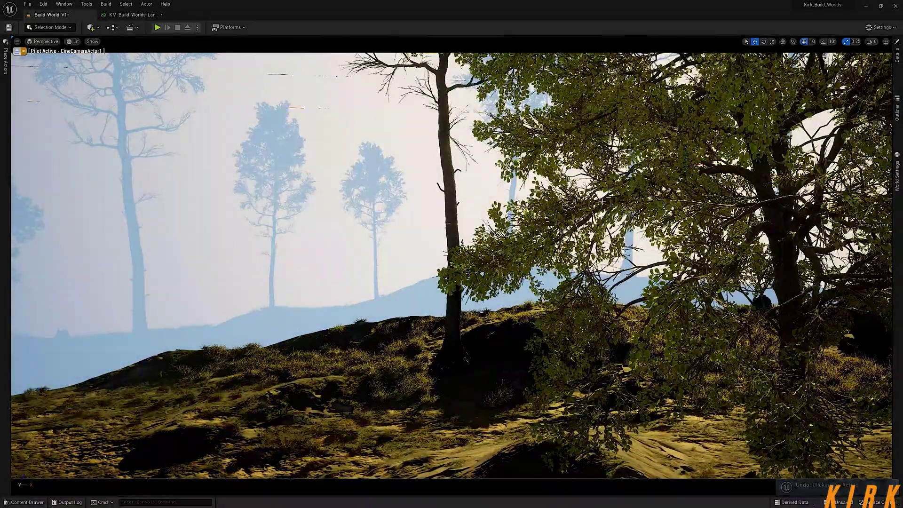
- Select Ultra_Dynamic_Sky in the docked Outliner and focus the viewport on it
left_click(897, 109)
left_click(747, 145)
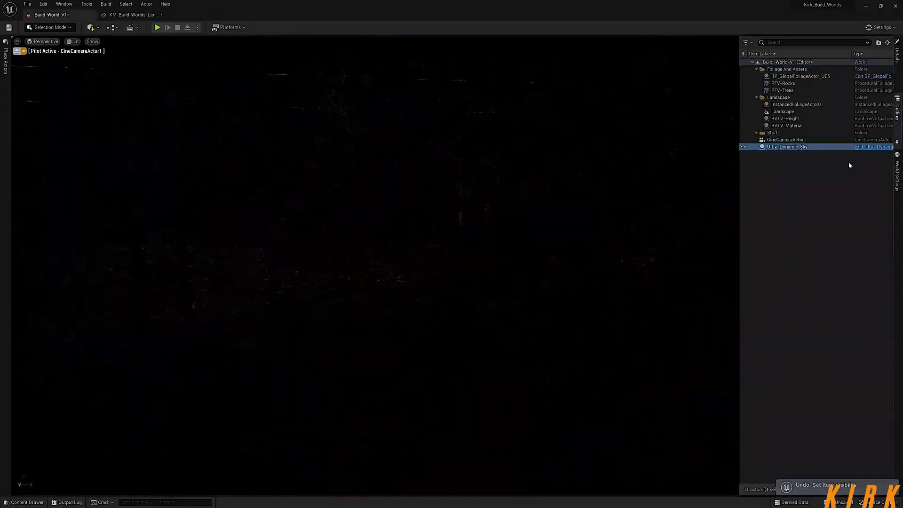
left_click(784, 147)
double_click(816, 146)
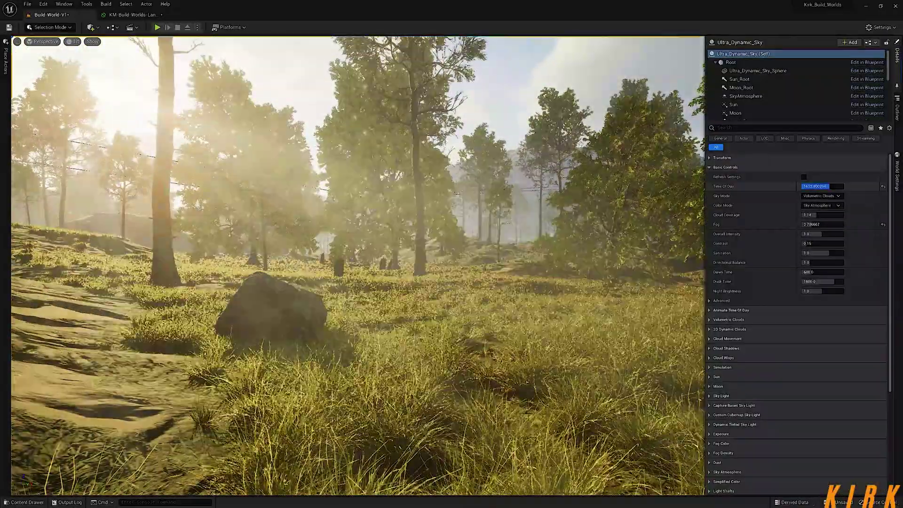
- Adjust Ultra Dynamic Sky's Time Of Day and reset Dust Amount to clear the haze
left_click_drag(819, 187, 830, 187)
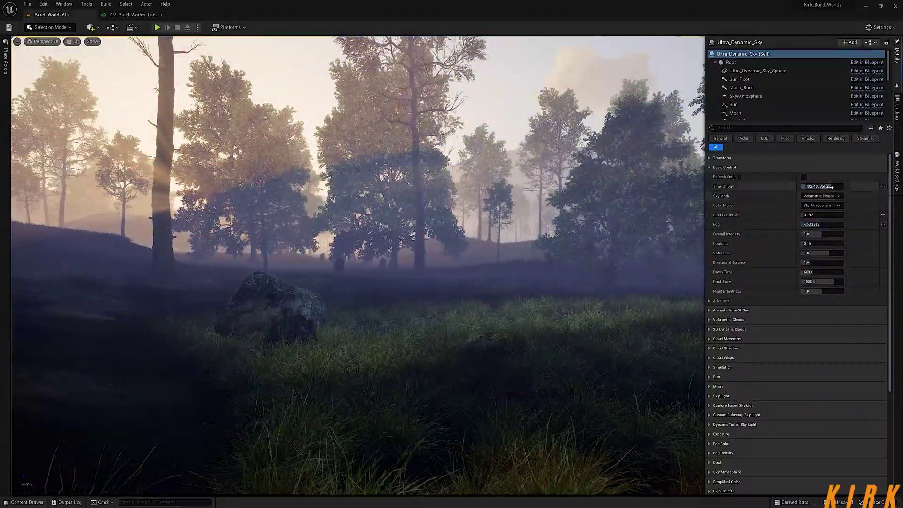
left_click_drag(831, 187, 809, 187)
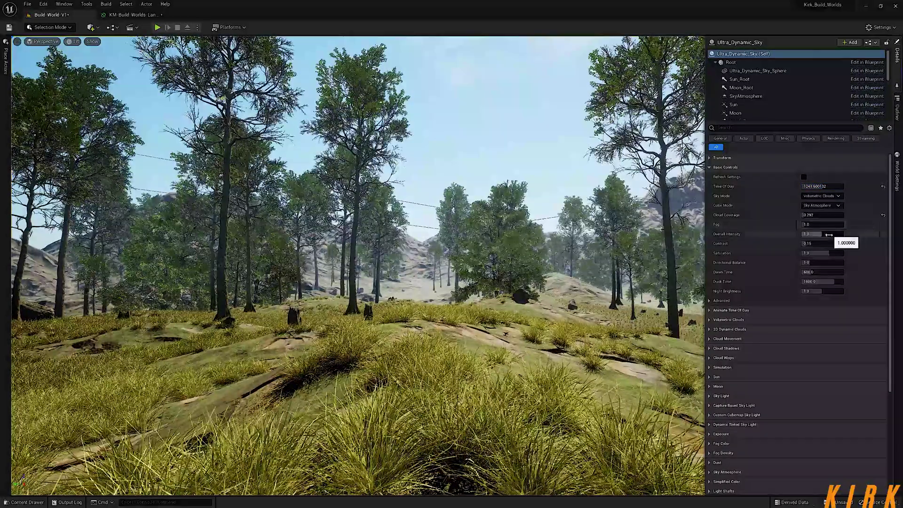
scroll(733, 385, "down", 5)
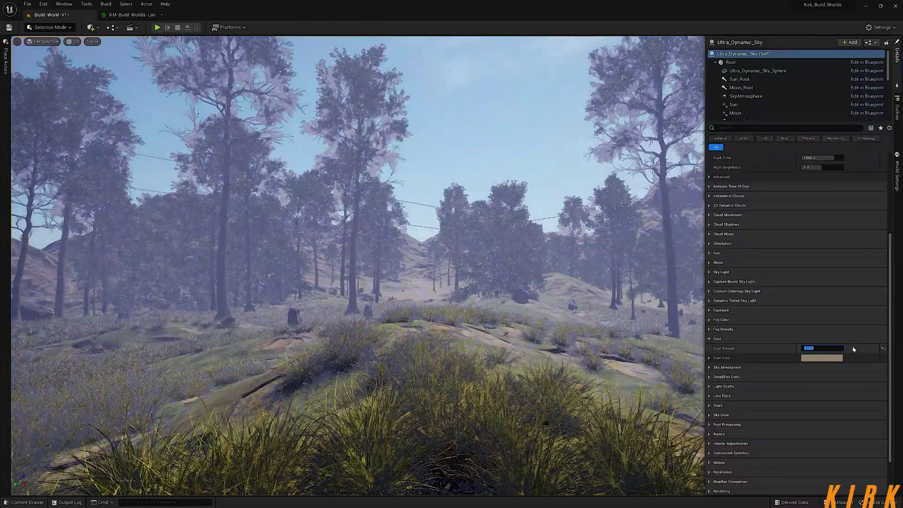
left_click(884, 349)
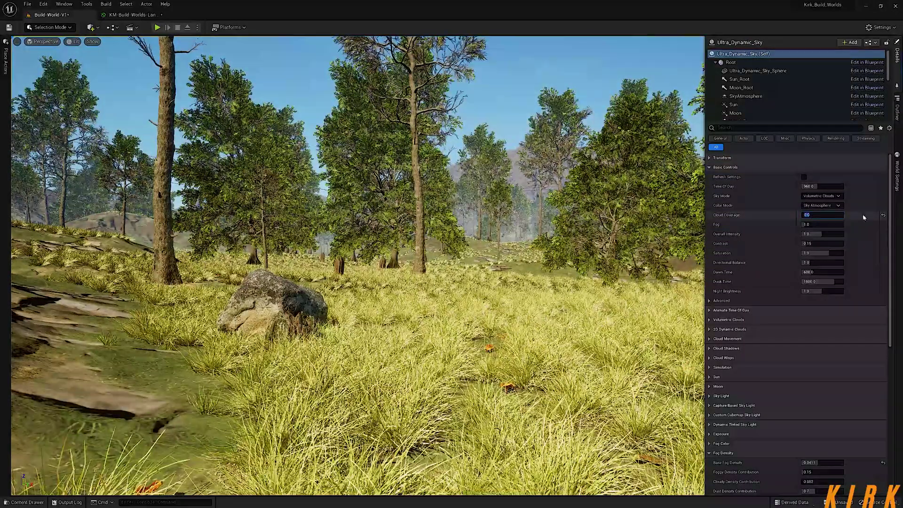
- Turn off Manually Position Sun Target and set Sun Angle to 117.12
left_click(709, 453)
scroll(753, 377, "down", 3)
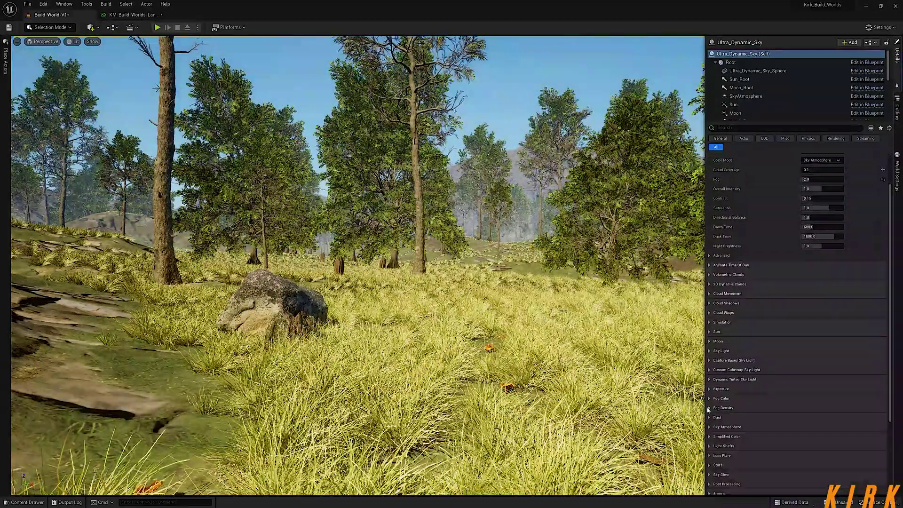
left_click(709, 412)
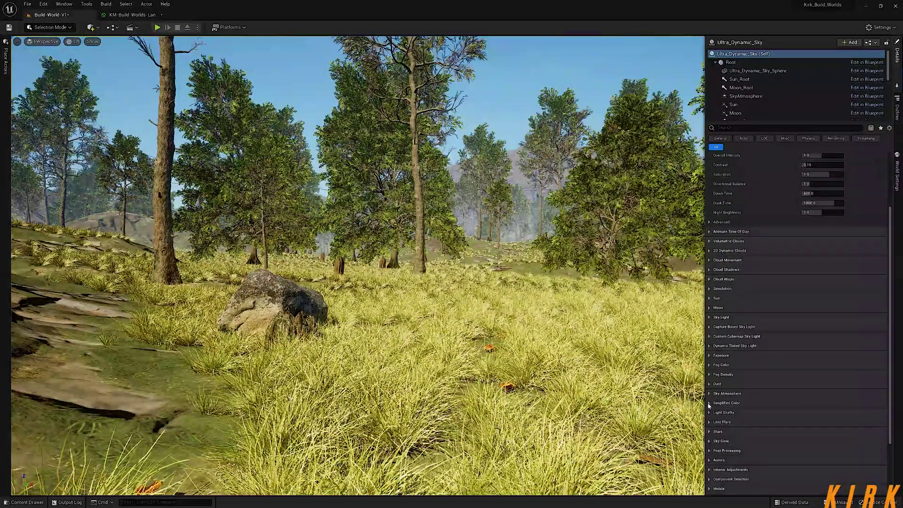
left_click(710, 299)
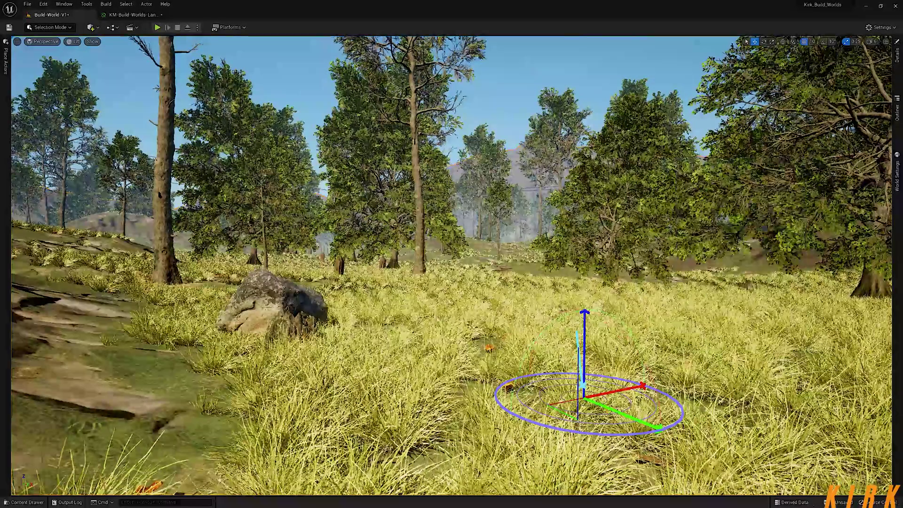
left_click(804, 308)
left_click_drag(832, 343, 842, 343)
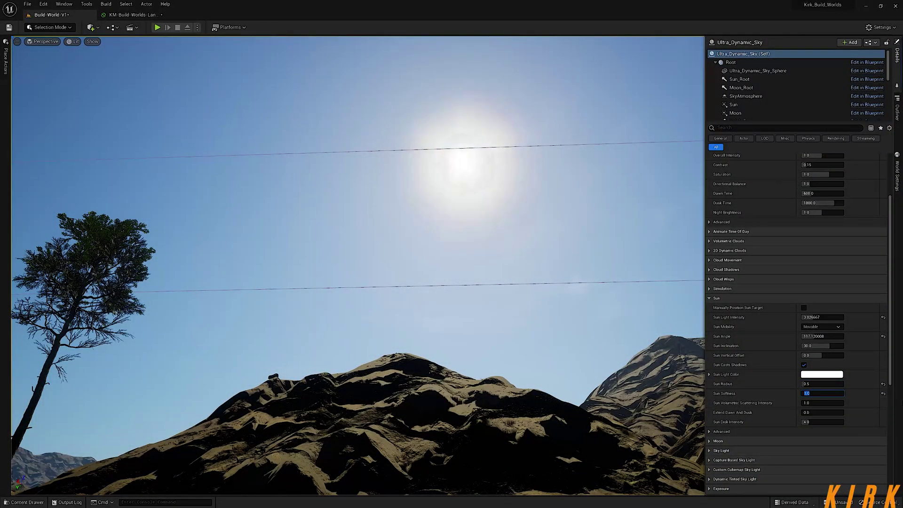
- Set Sun Volumetric Scattering Intensity to 20 and lower the Cloud Coverage slightly
type("50")
key("Return")
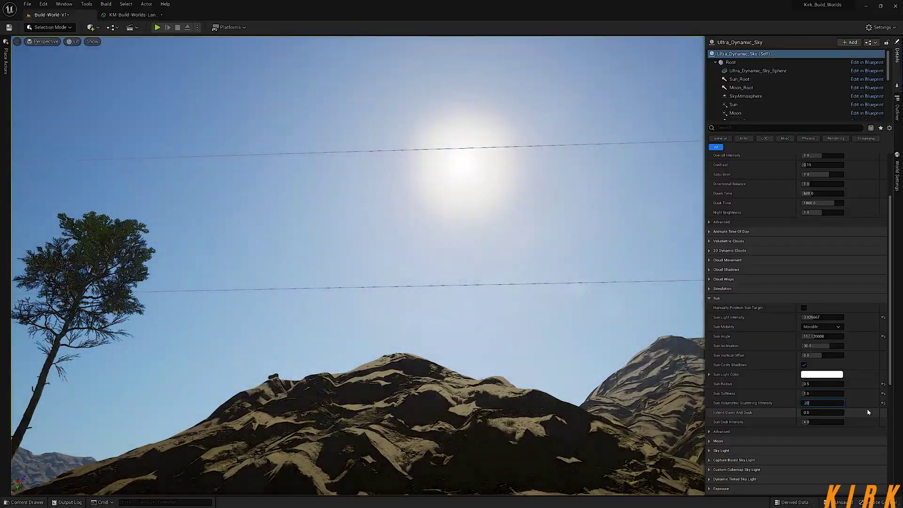
type("20")
key("Return")
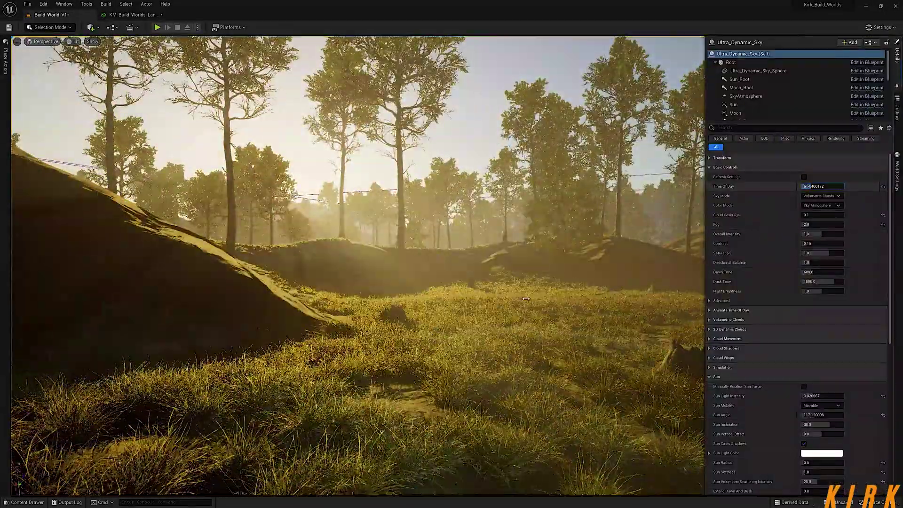
mouse_move(815, 214)
left_mouse_down()
mouse_move(842, 214)
mouse_move(819, 215)
left_mouse_up()
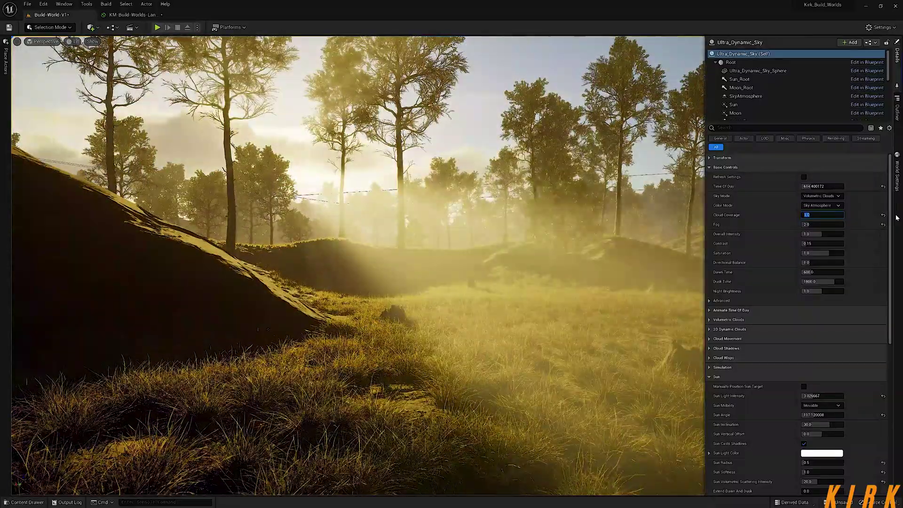